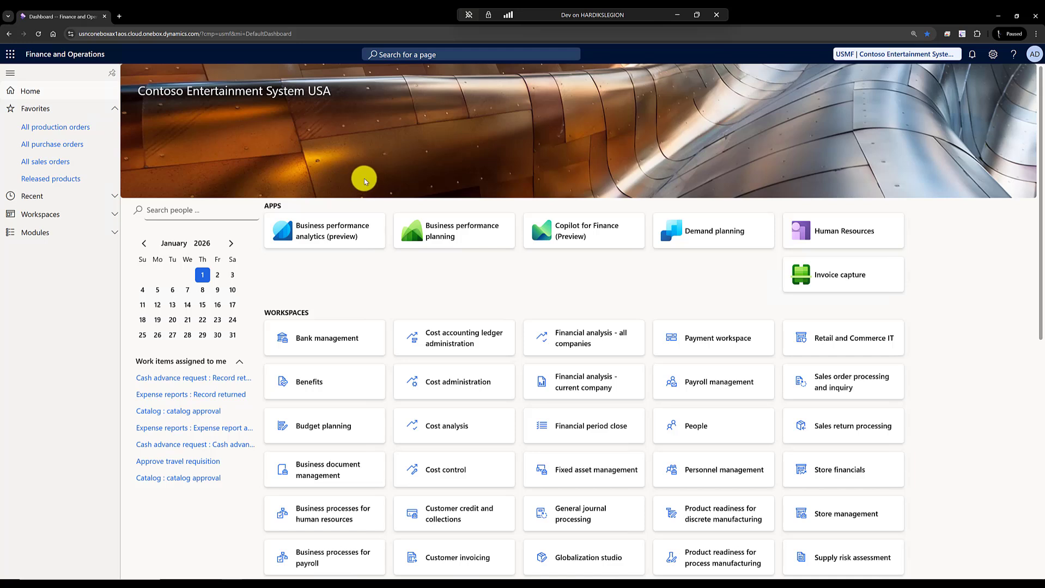
- Open the list of all purchase orders in the Procurement and sourcing module
left_click(81, 232)
scroll(58, 425, "down", 5)
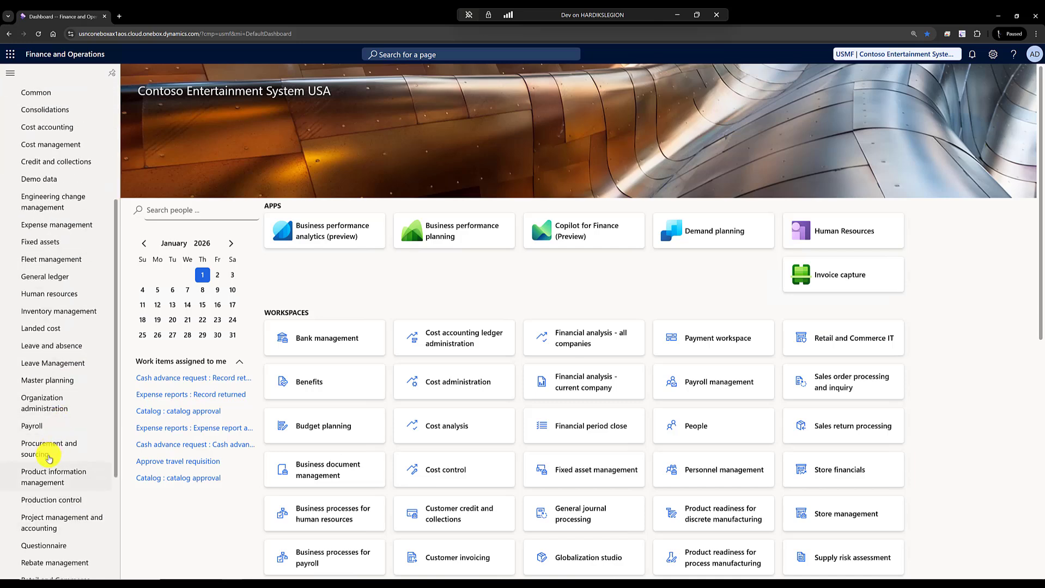
left_click(49, 452)
left_click(153, 140)
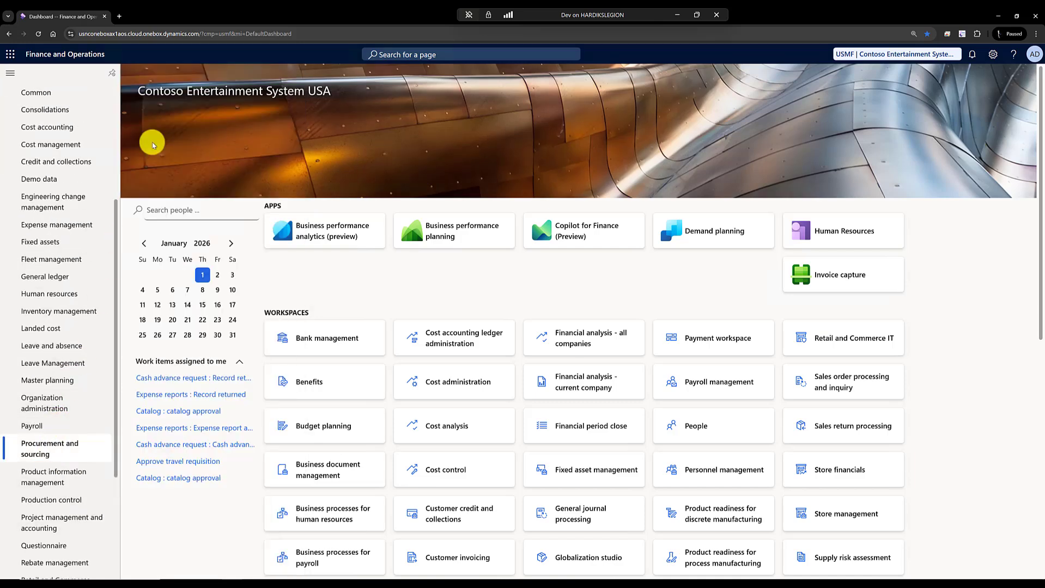
- Create a purchase order for the vendor Lande Packaging Supplies
left_click(190, 78)
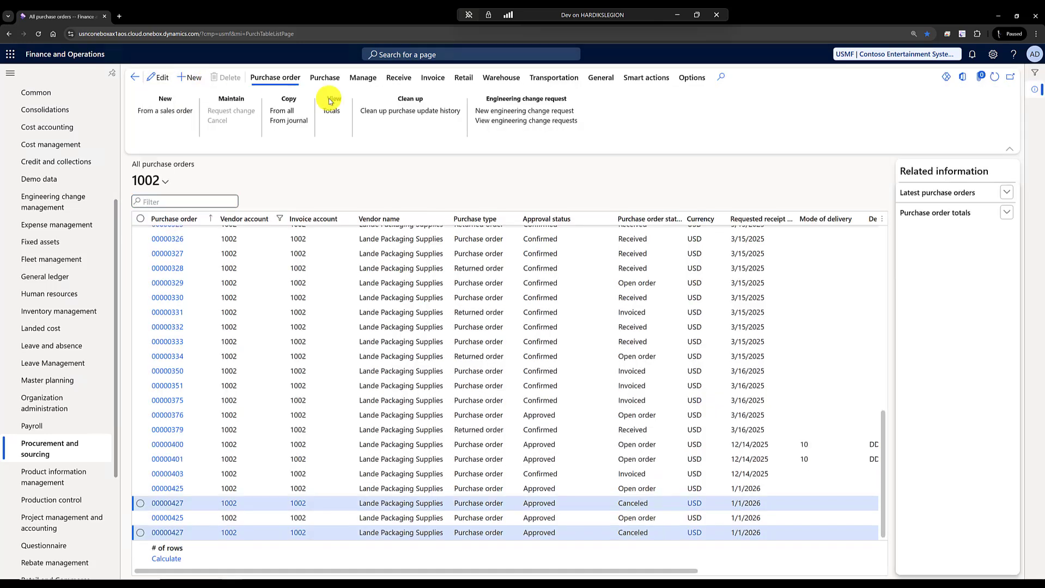
type("1002")
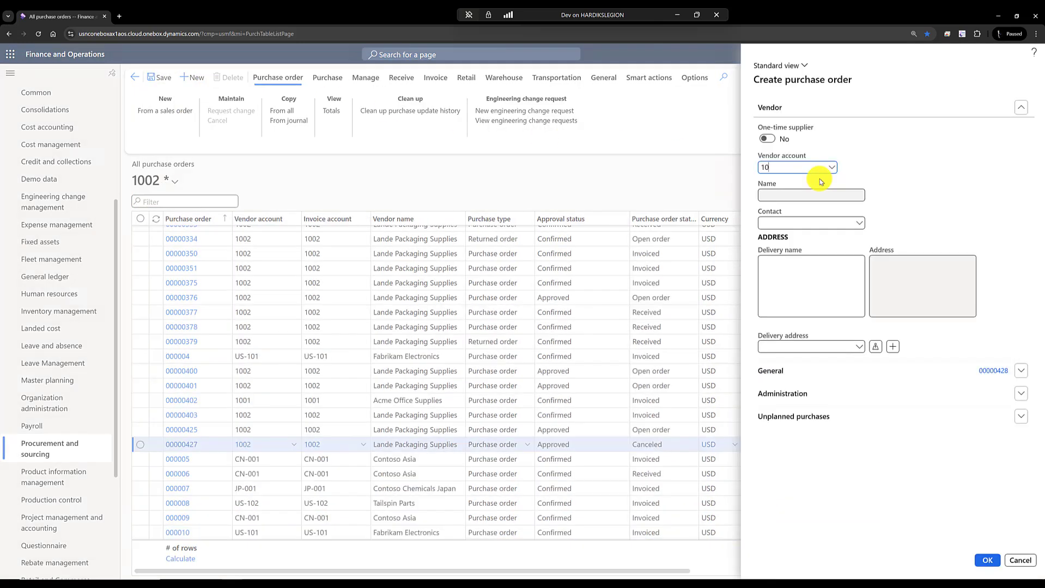
key("Tab")
left_click(987, 562)
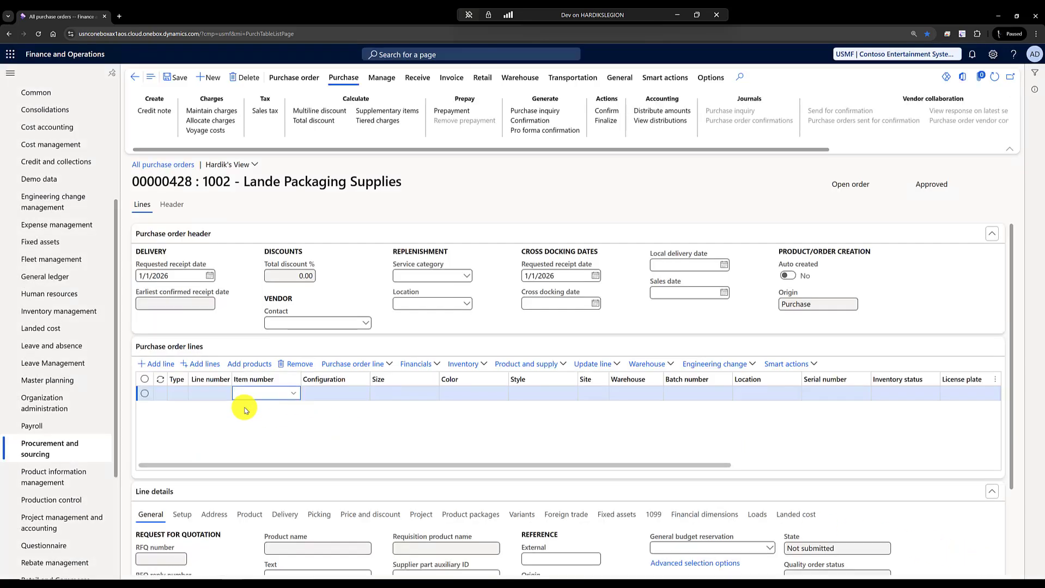
- Enter item HUN30 in the color Black on the first purchase order line
type("hun")
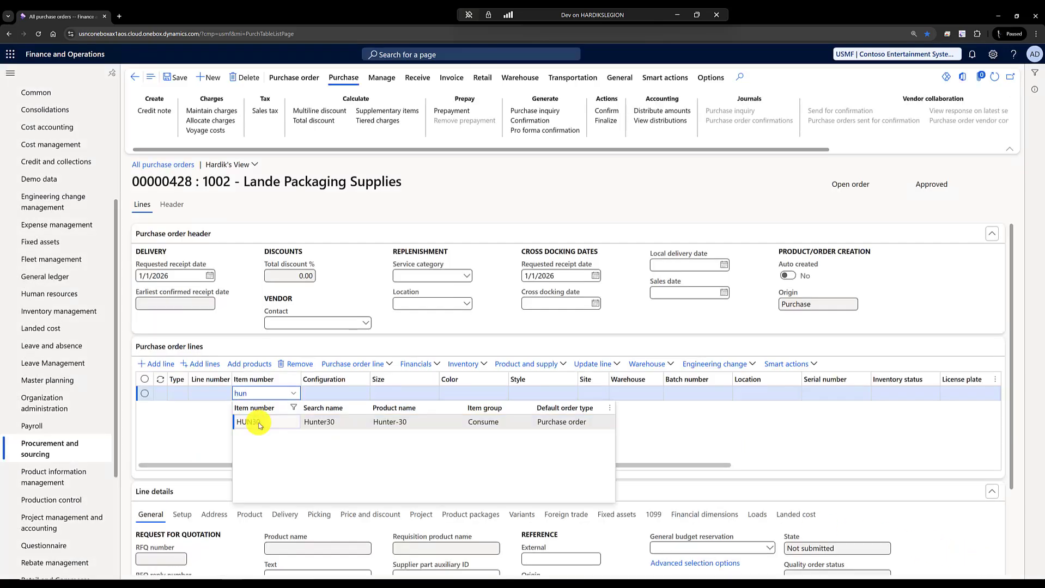
left_click(259, 424)
left_click(363, 394)
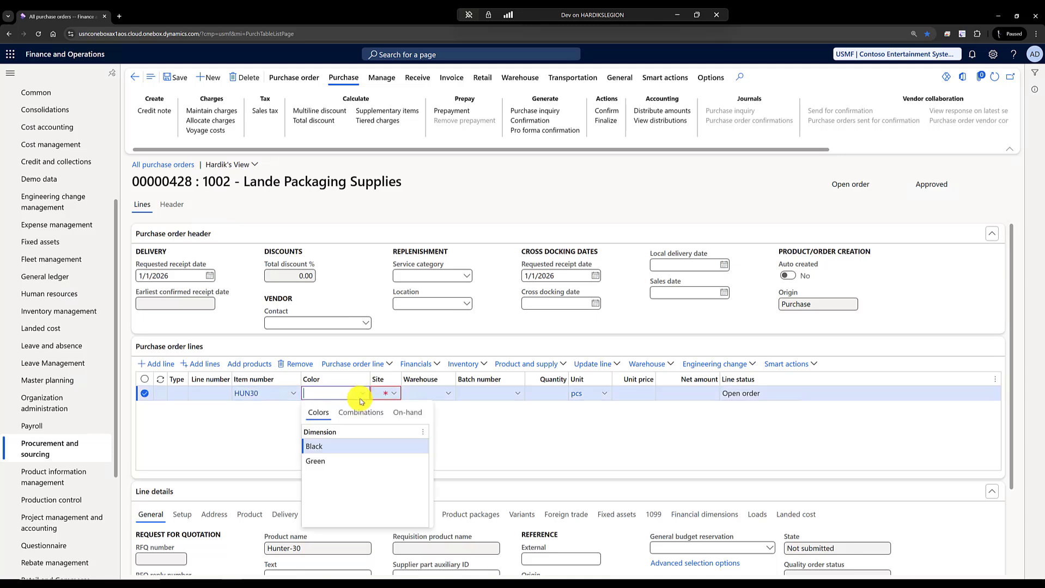
left_click(332, 446)
- Set the HUN30 line to site 1, warehouse 11 and quantity -3, and save the order
left_click(377, 395)
type("1")
key("Tab")
type("11")
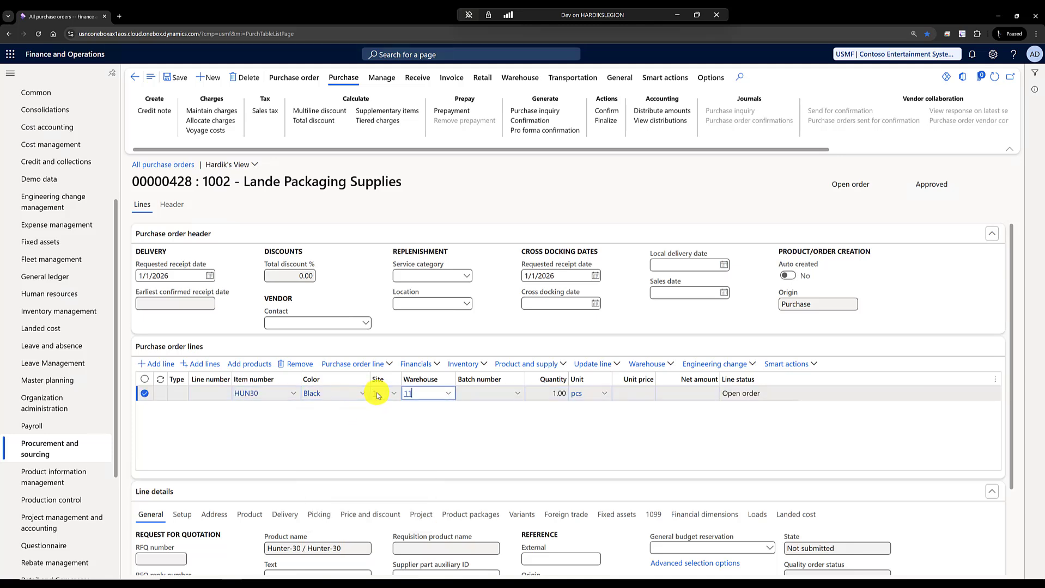
key("Tab")
type("-3")
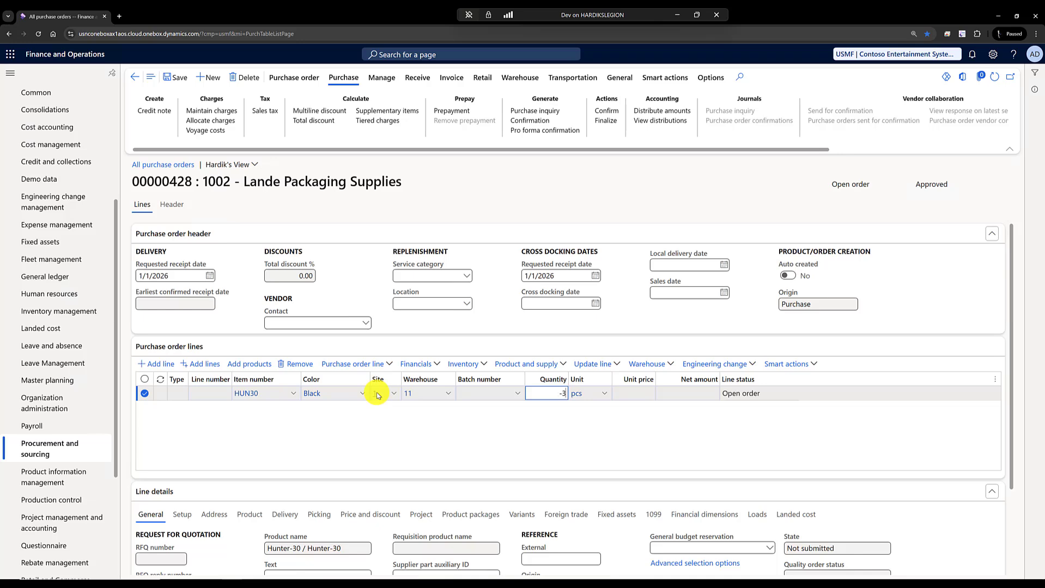
key("Tab")
left_click(182, 80)
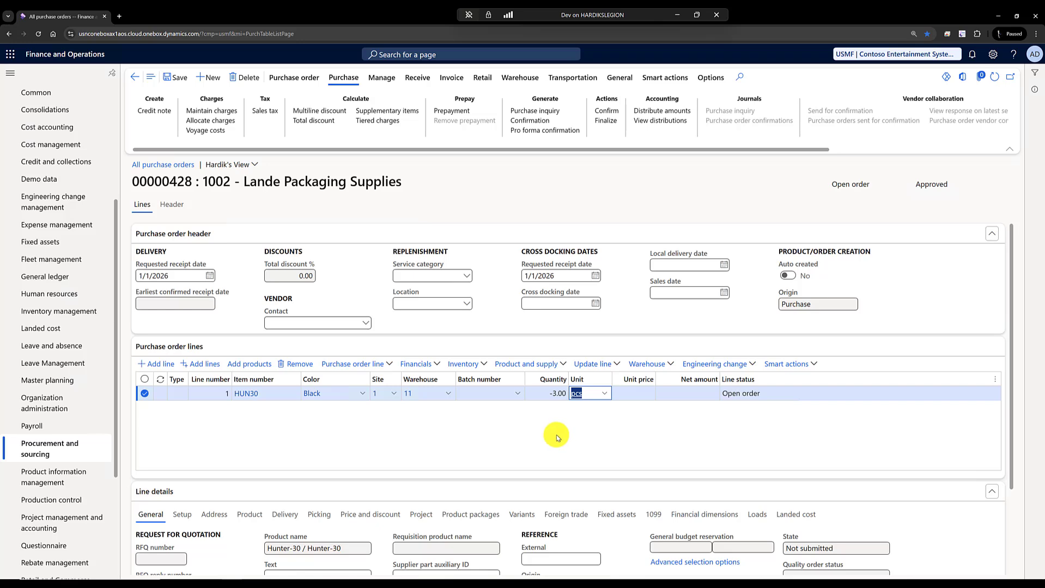
- Review the on-hand inventory for the HUN30 line, including the received quantity, and close the view
left_click(478, 370)
left_click(469, 146)
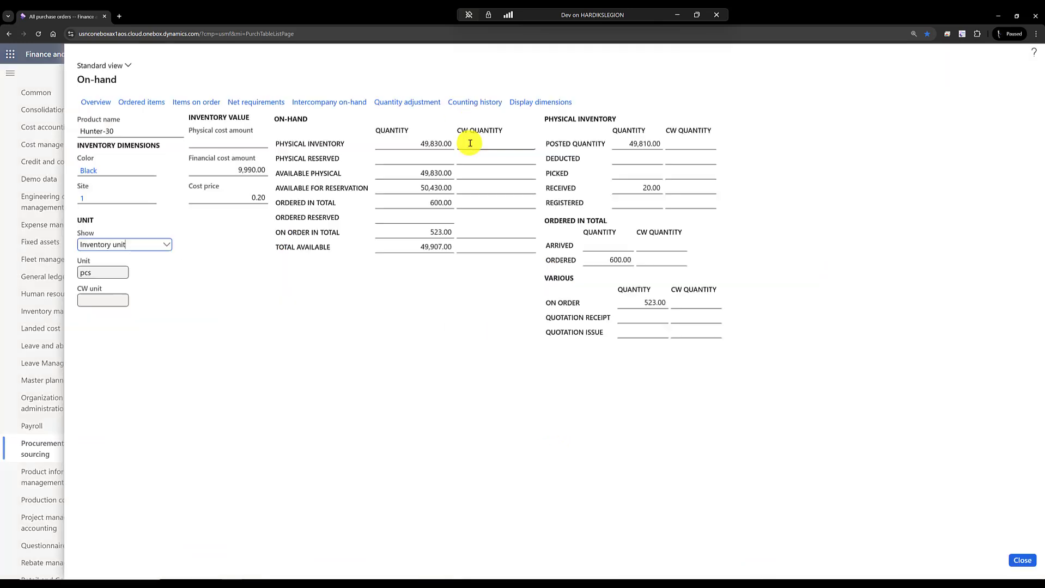
left_click(632, 189)
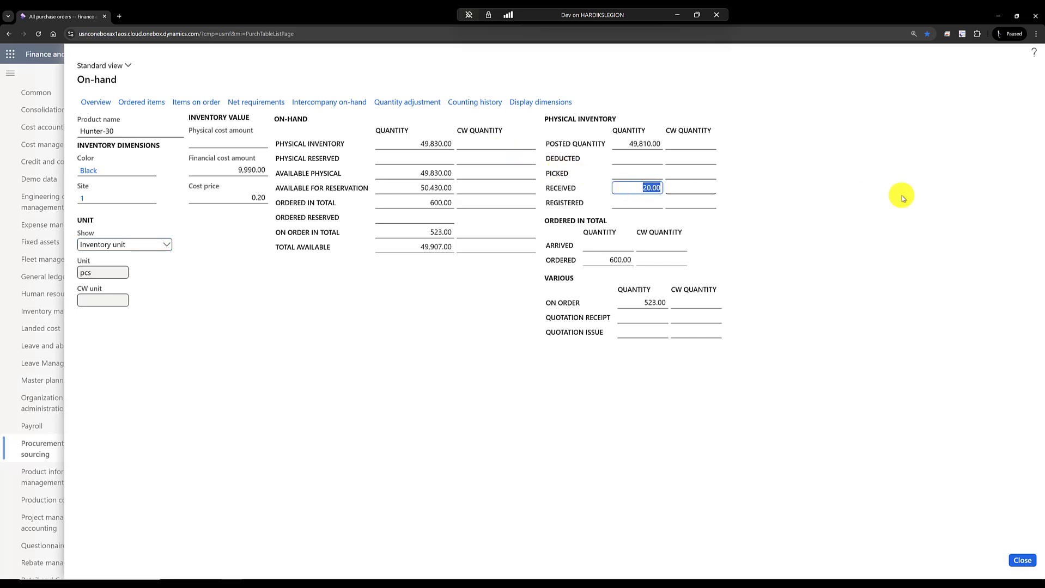
left_click(901, 198)
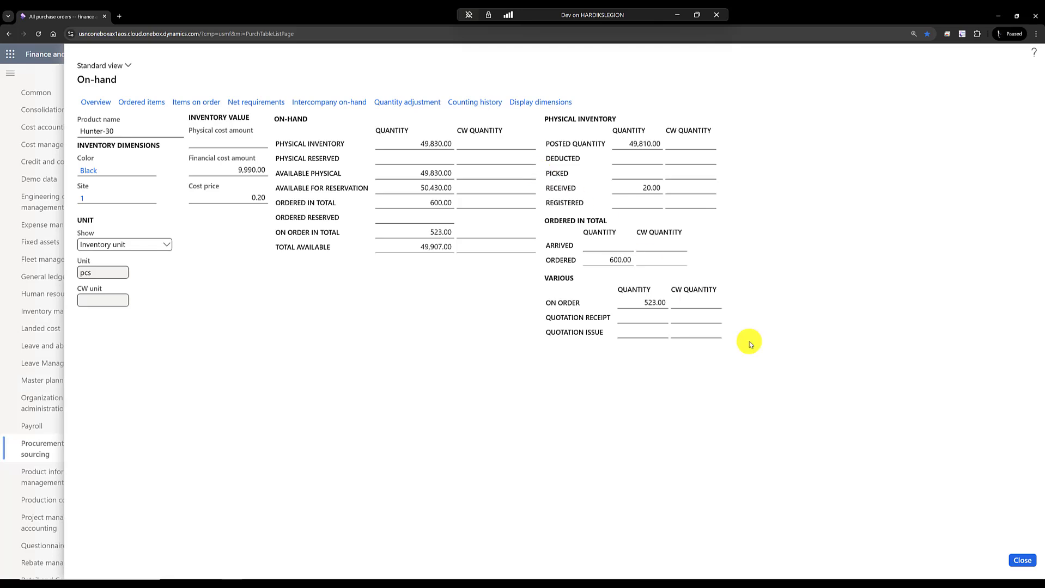
left_click(1022, 562)
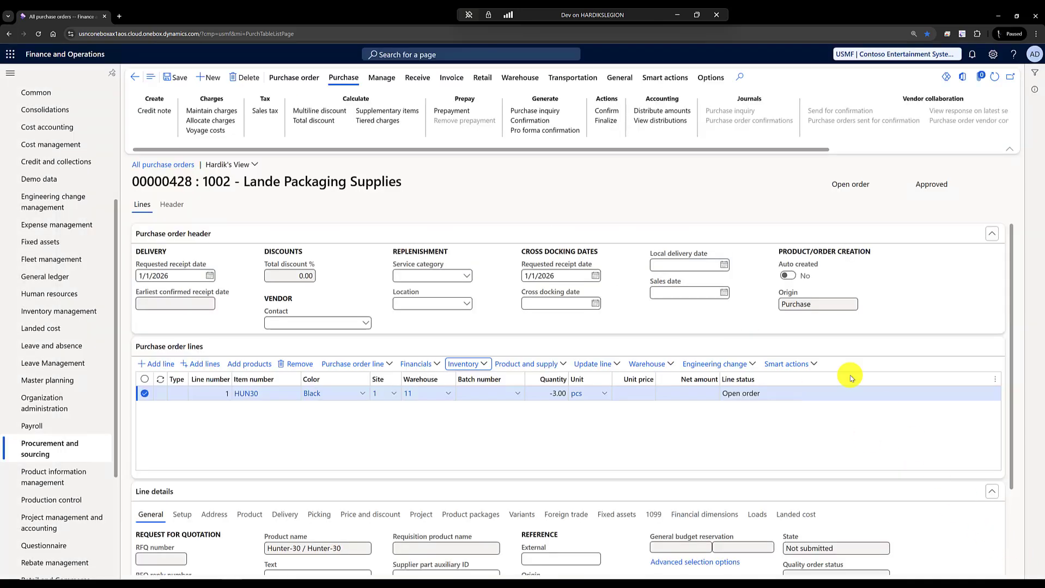
- Confirm the purchase order and add a picking line for its HUN30 return transaction
left_click(606, 111)
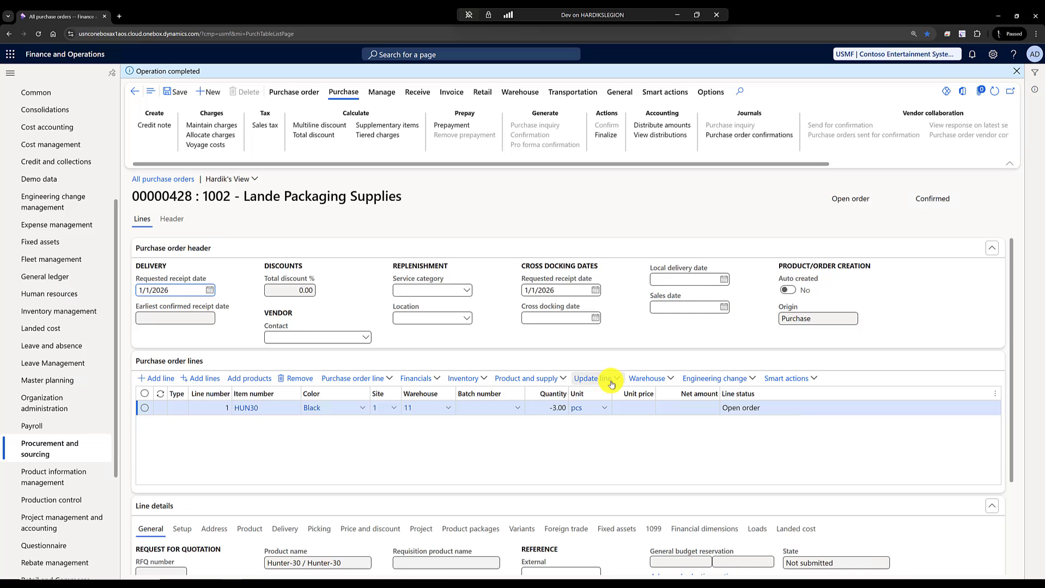
left_click(610, 378)
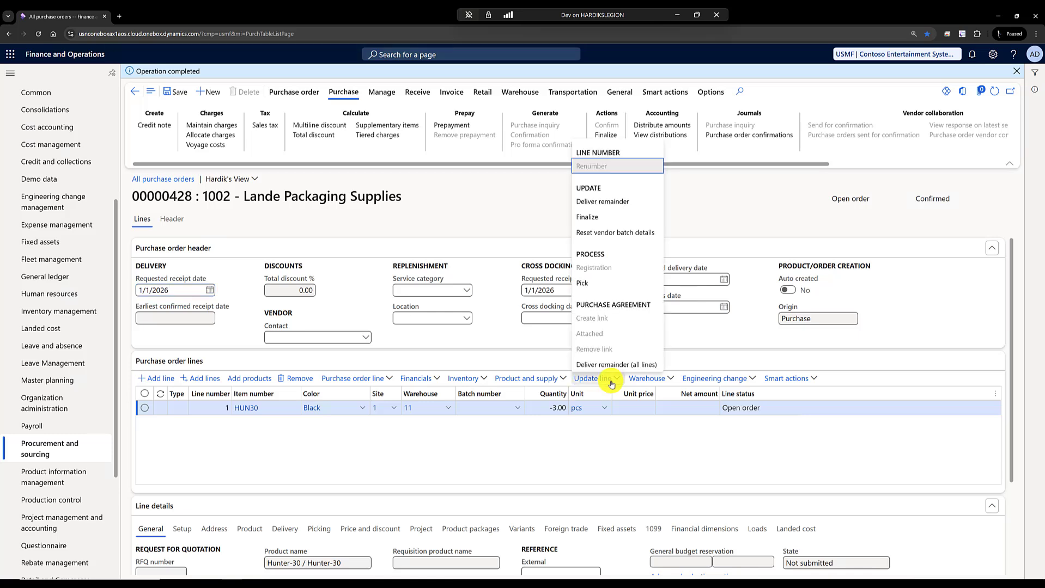
left_click(586, 282)
left_click(182, 158)
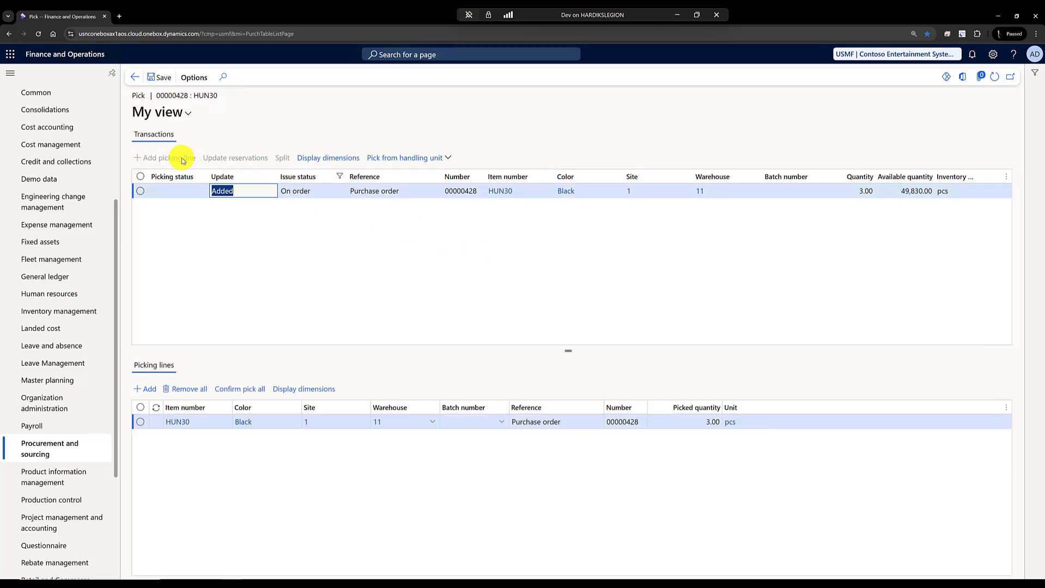
- Assign batch 003159 to the HUN30 picking line, confirm the pick and return to the purchase order
left_click(498, 426)
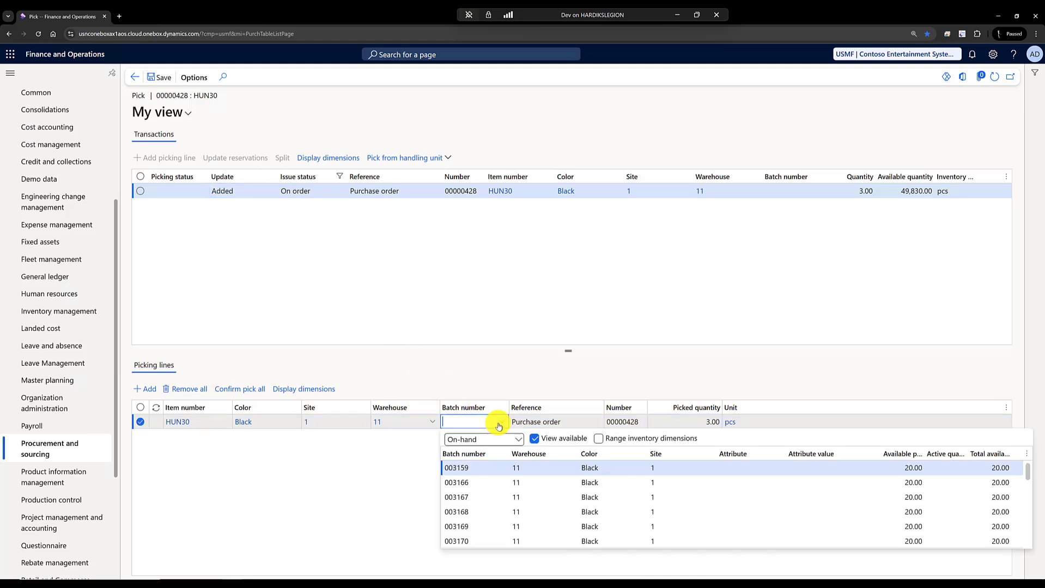
left_click(555, 468)
left_click(229, 389)
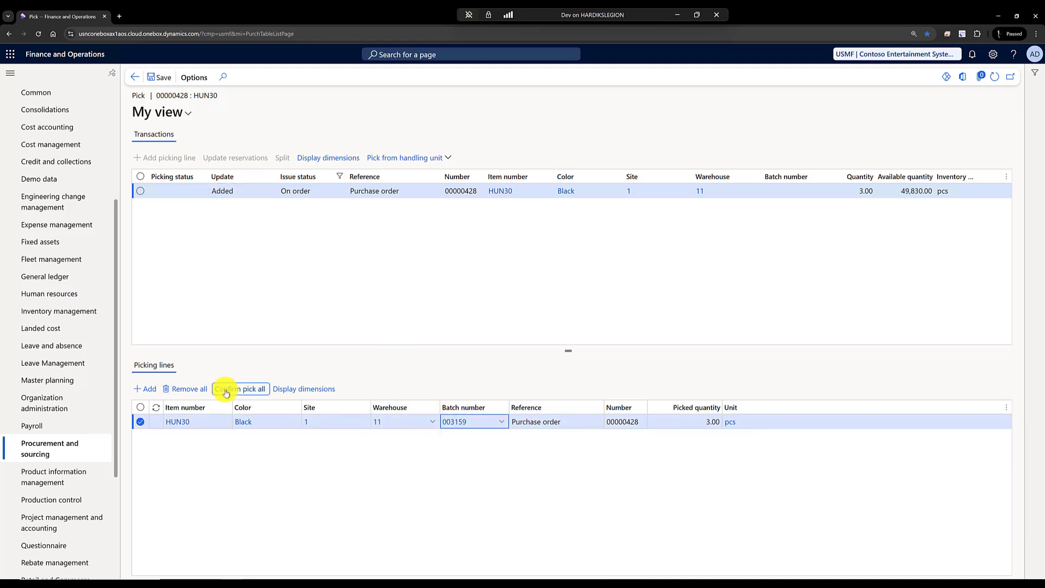
left_click(133, 82)
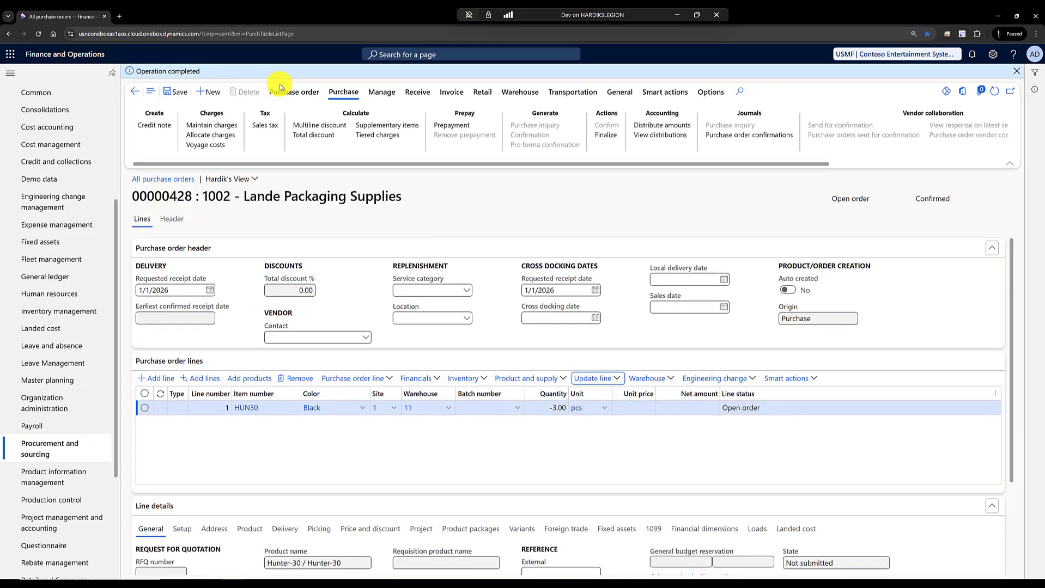
- Post the product receipt for the purchase order with receipt number Ret1
left_click(417, 91)
left_click(177, 137)
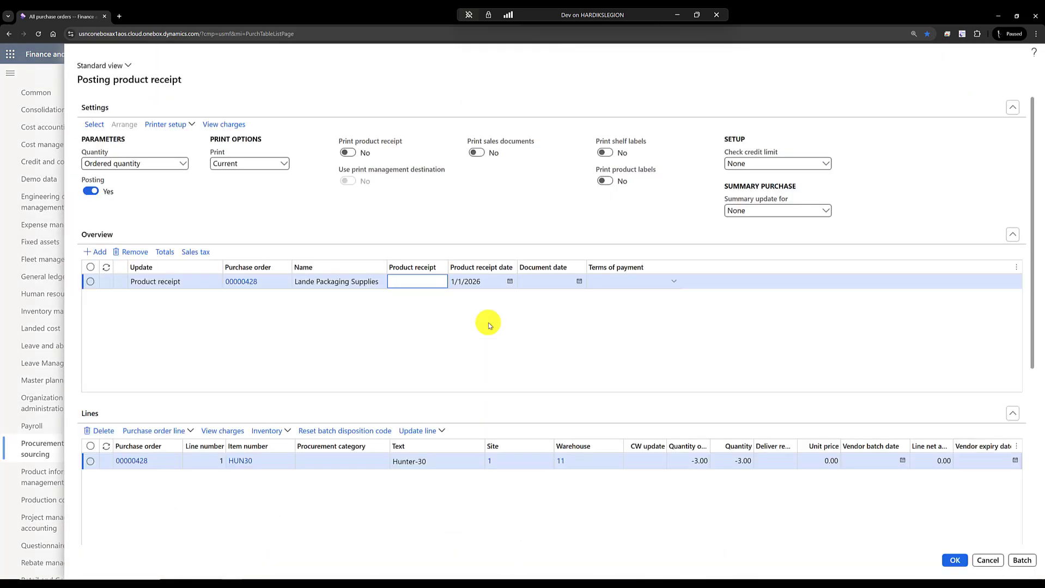
type("Ret1")
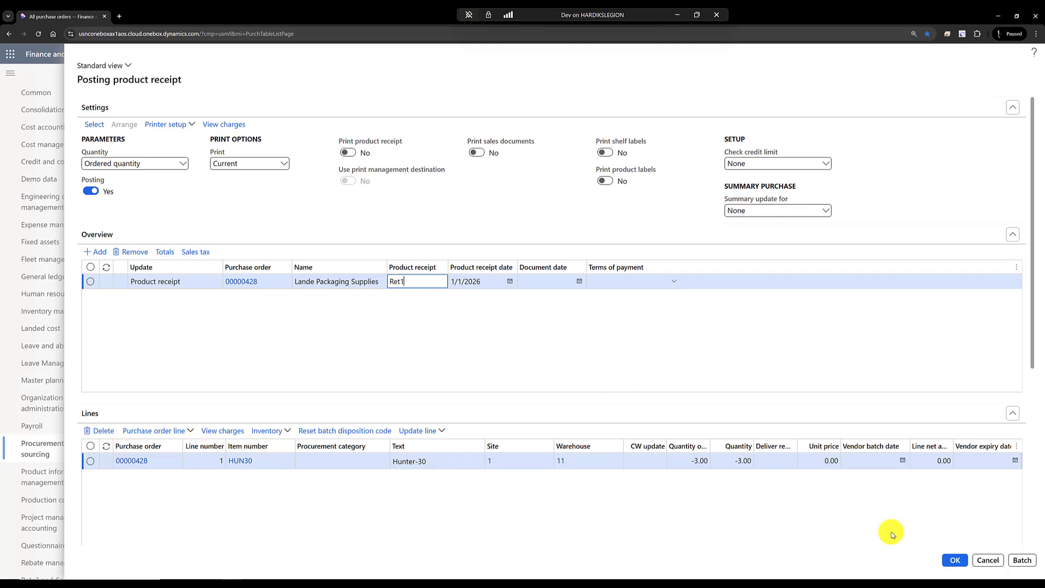
left_click(950, 565)
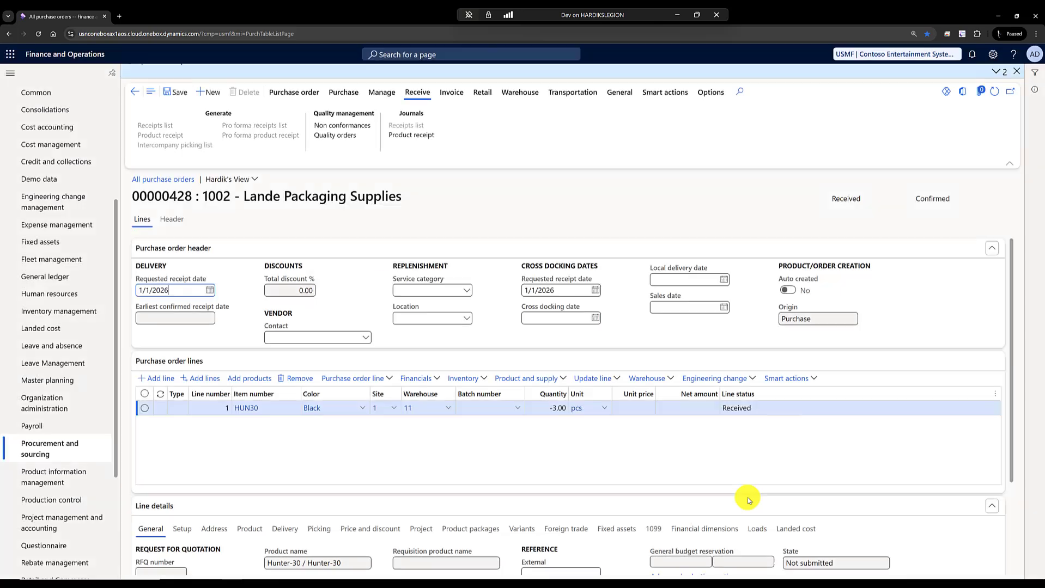
- Check the HUN30 line's on-hand inventory, especially the deducted quantity, following the receipt posting
left_click(464, 378)
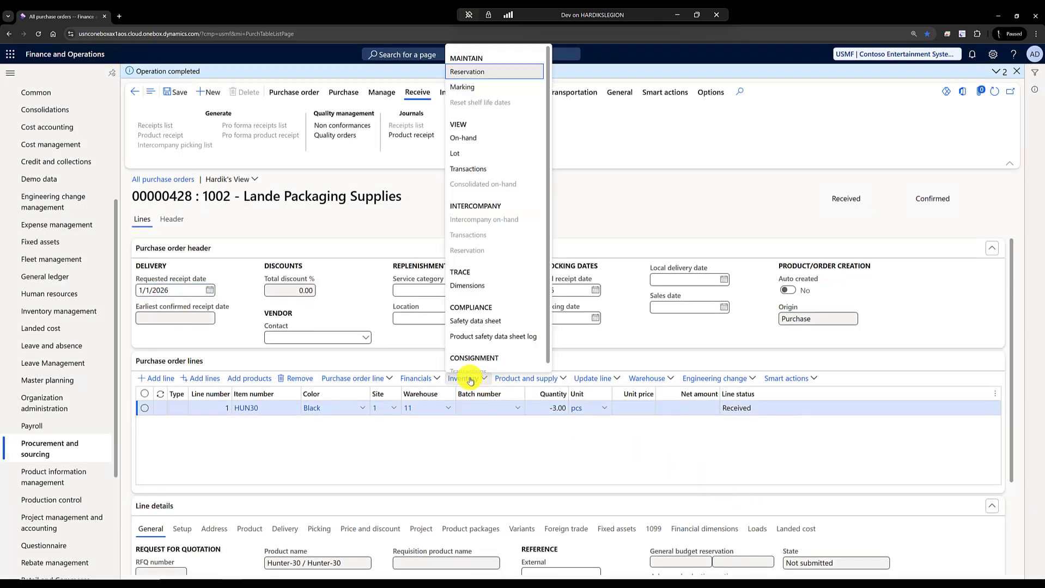
left_click(464, 138)
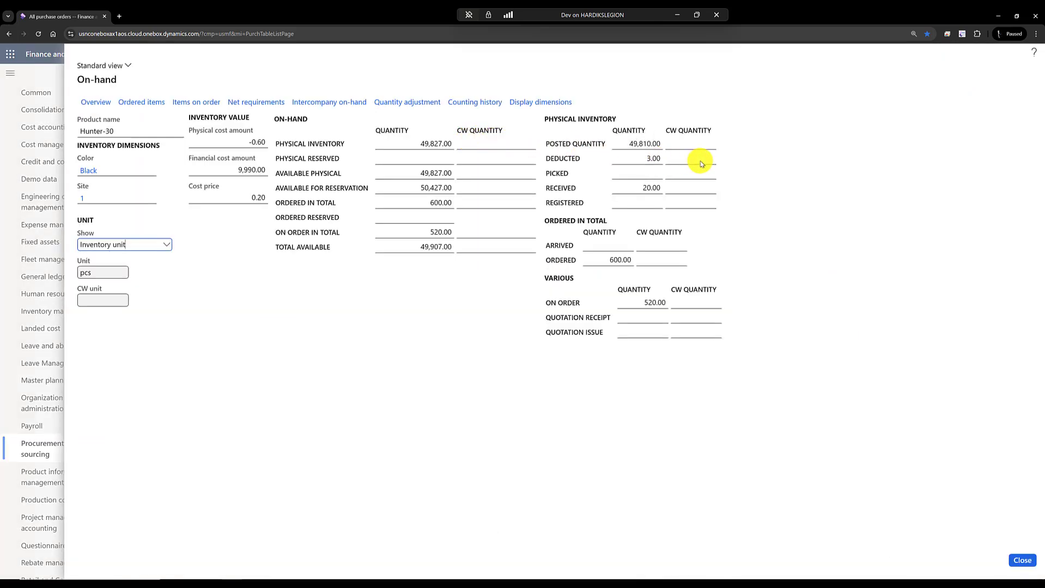
left_click(732, 159)
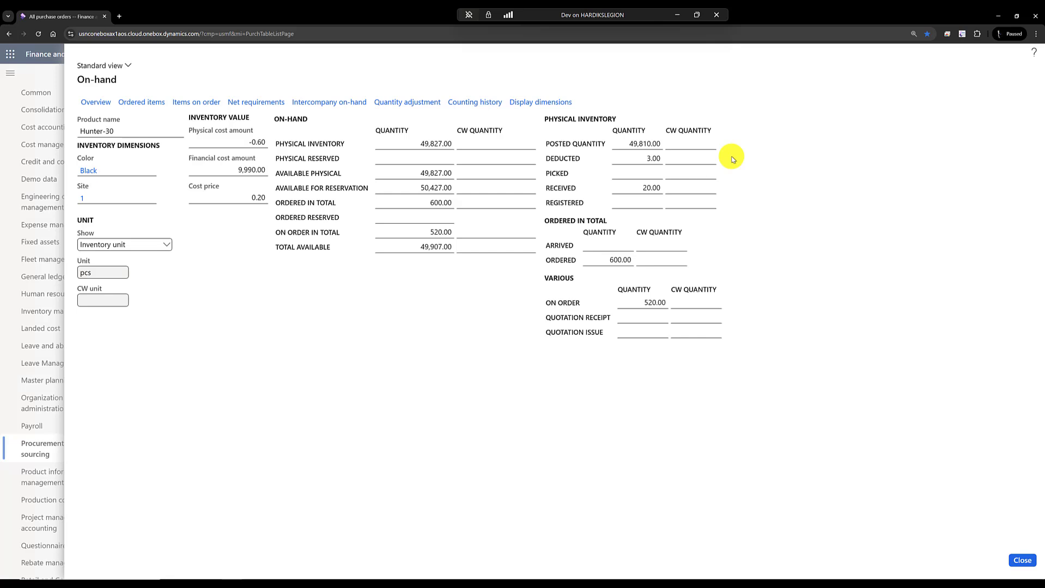
left_click(1022, 561)
- Generate the vendor invoice, update its match status, and post it with invoice number IN1
left_click(466, 98)
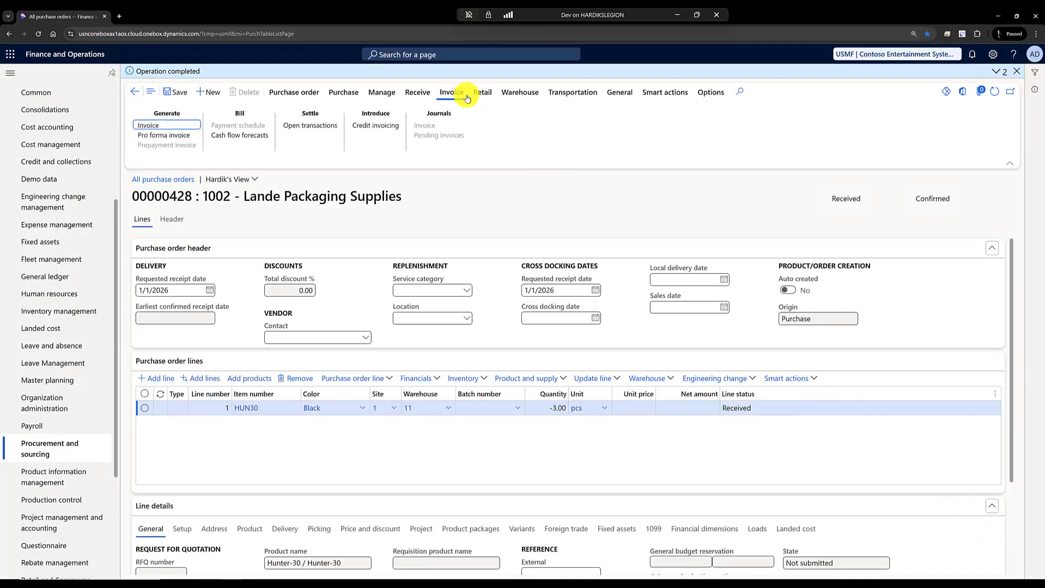
left_click(144, 126)
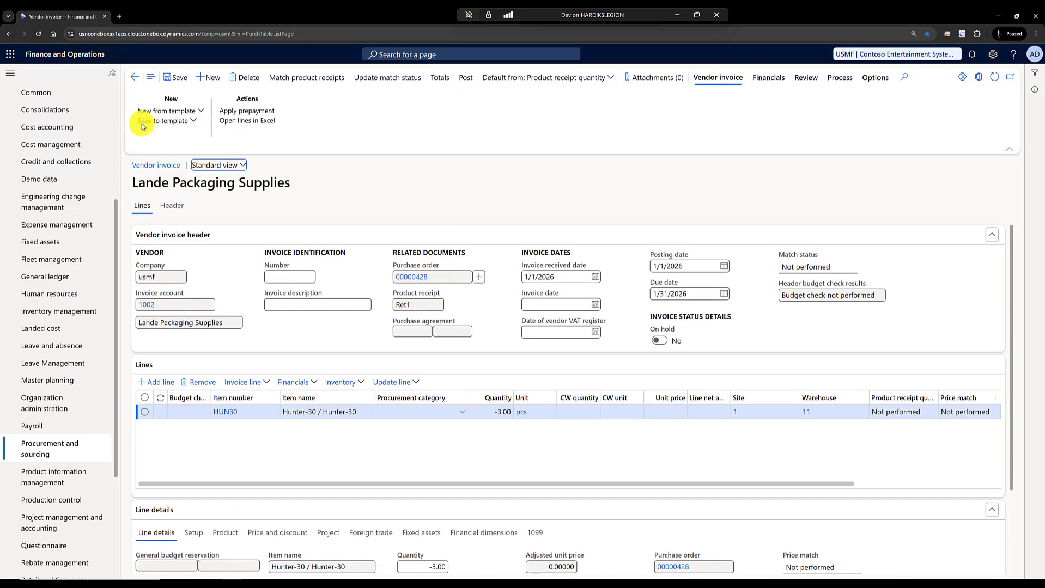
left_click(381, 79)
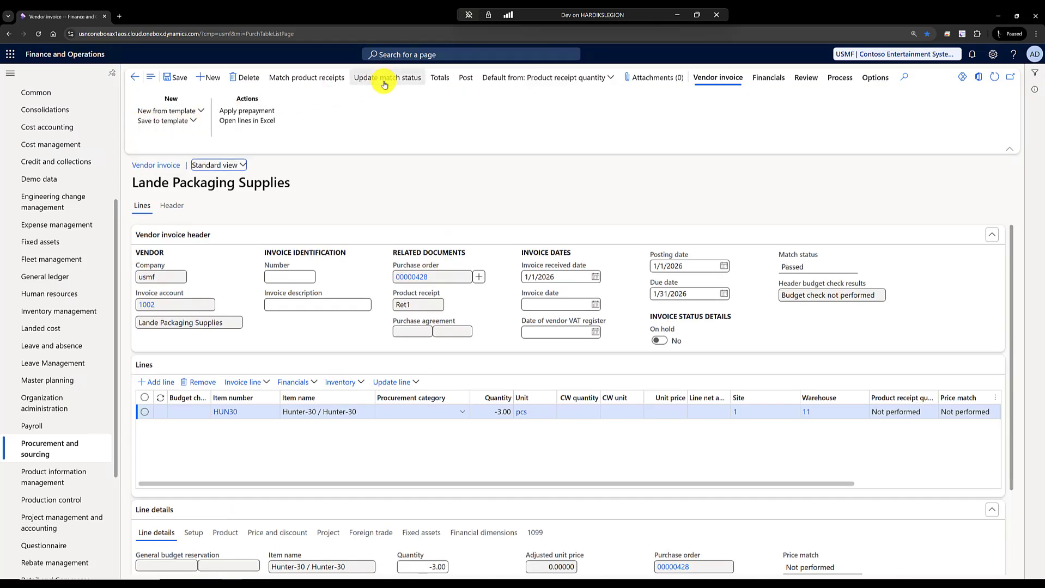
left_click(300, 278)
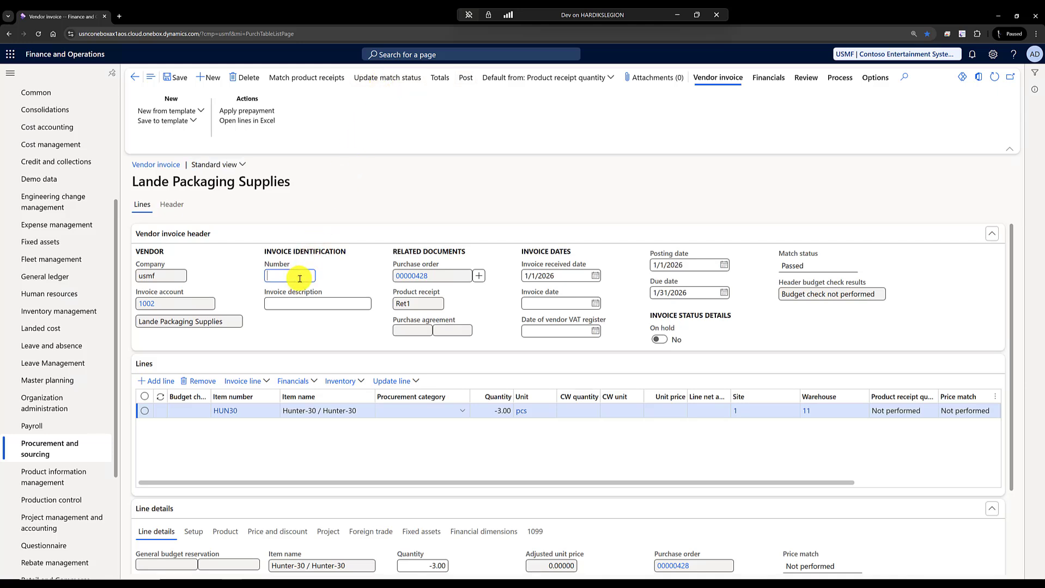
type("IN1")
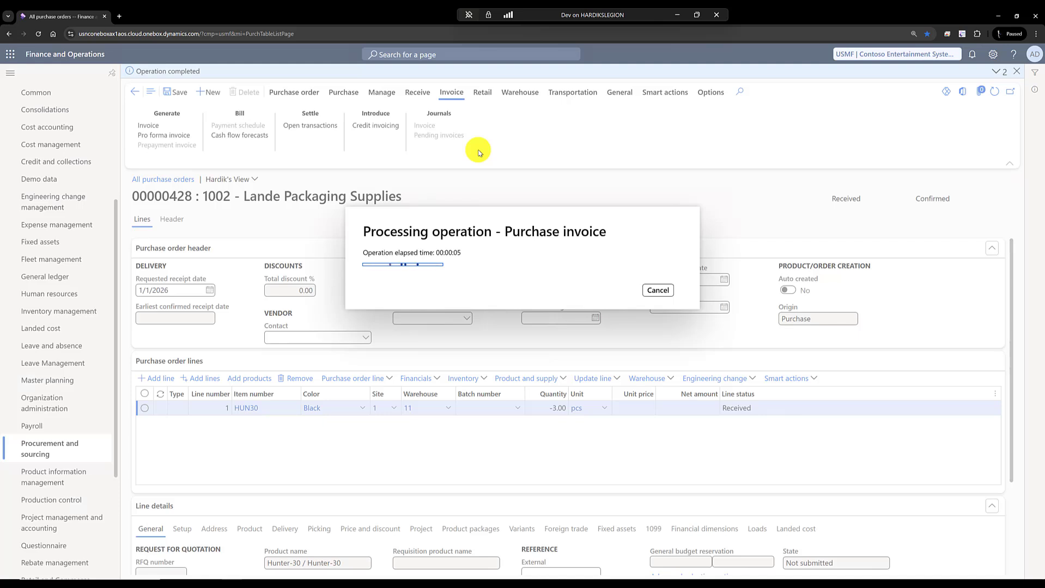
- Check the order's status and the HUN30 line's on-hand quantities following the invoice posting
double_click(953, 201)
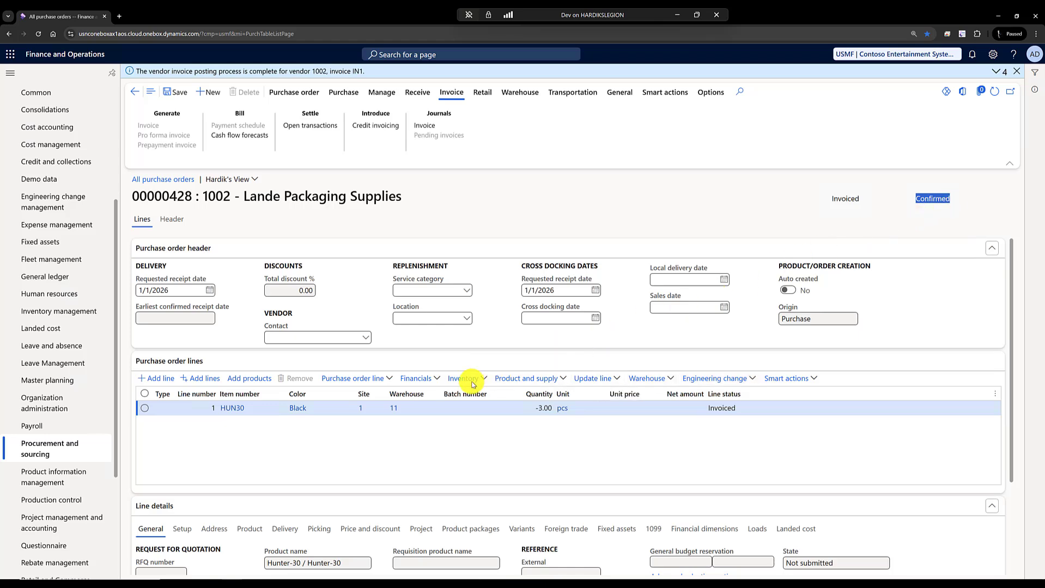
left_click(471, 384)
left_click(460, 137)
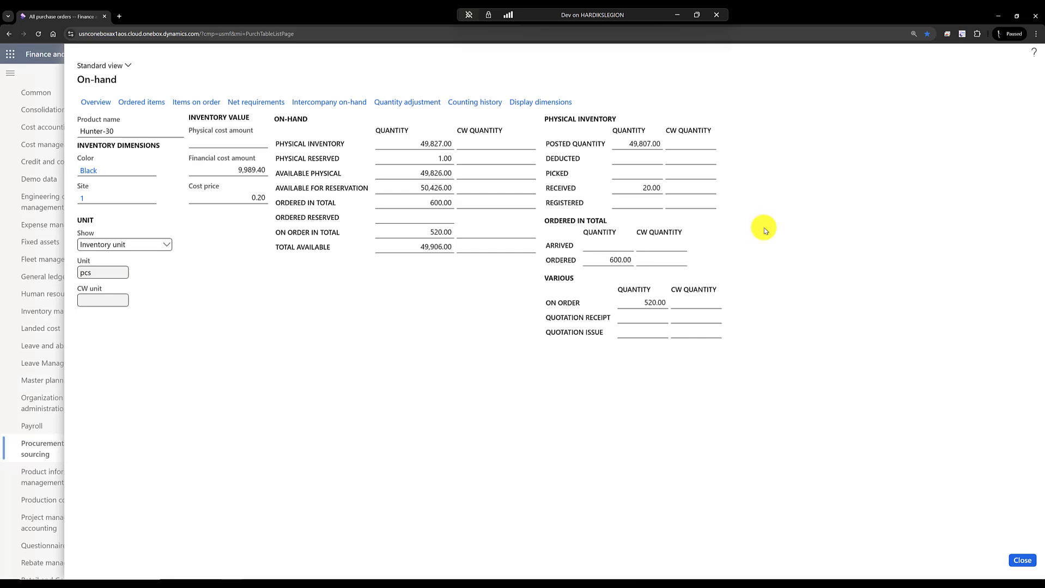
left_click(1023, 560)
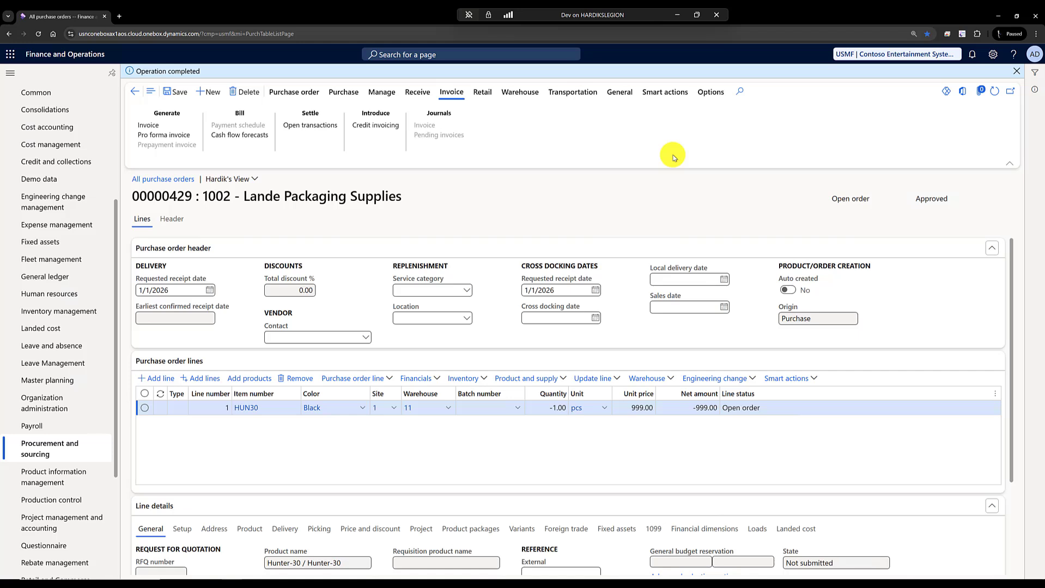
- Create a new purchase order for the vendor Lande Packaging Supplies
left_click(214, 93)
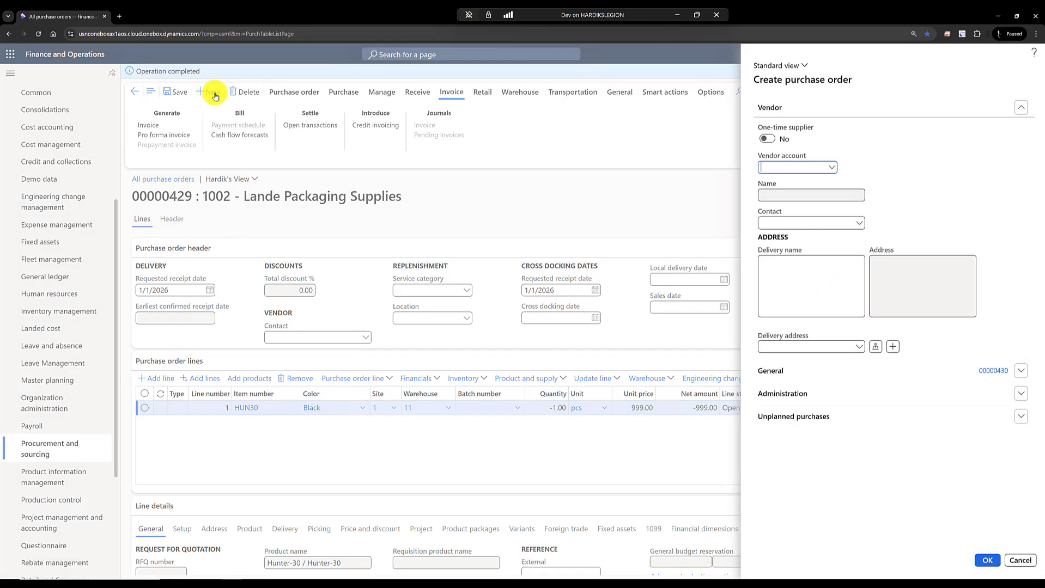
type("1002")
key("Tab")
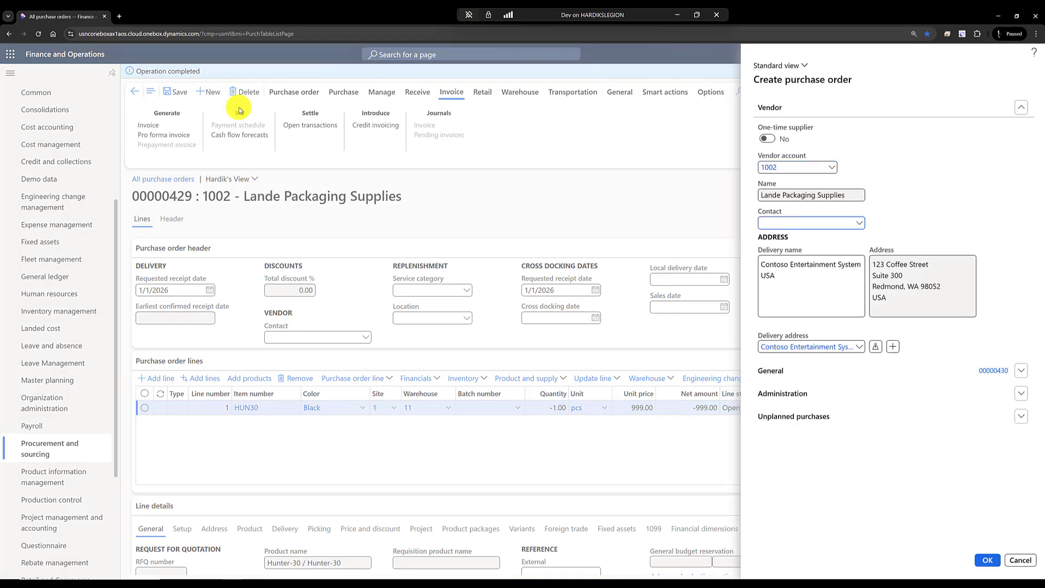
left_click(984, 561)
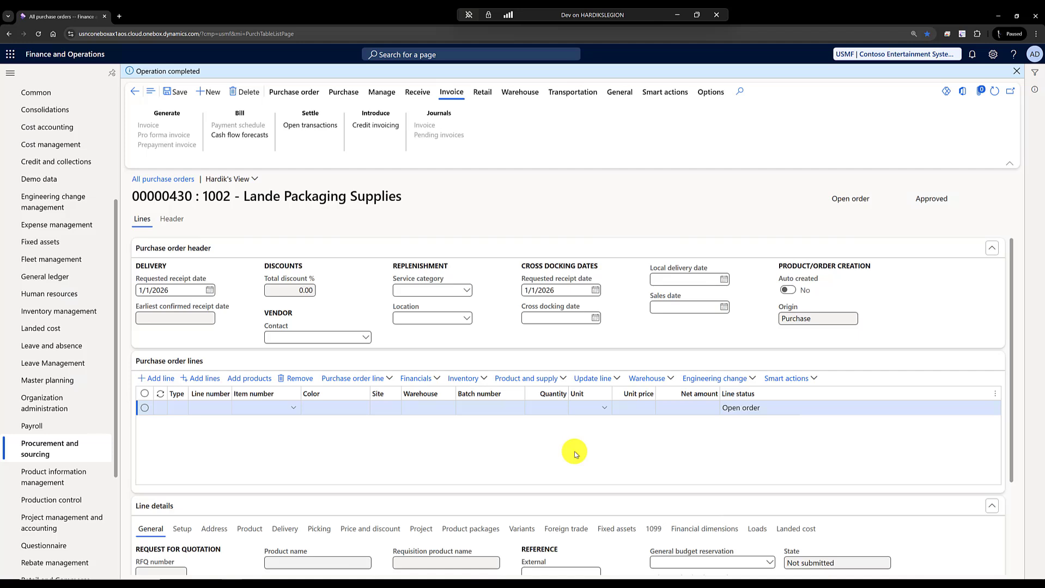
- Start a credit note for the new purchase order and select the vendor's 12/14/2025 invoice I1002II as the source
left_click(309, 94)
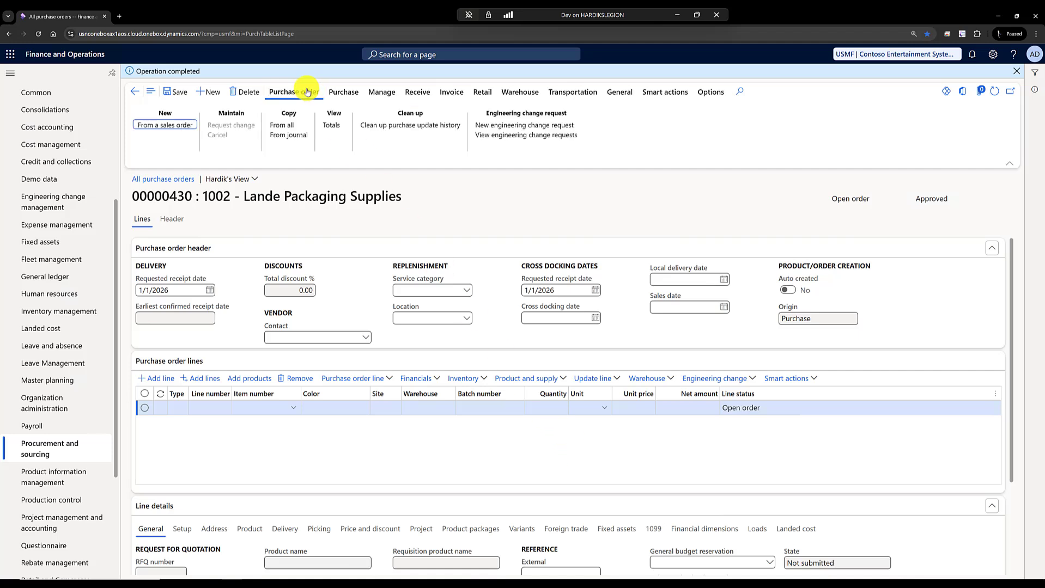
left_click(343, 92)
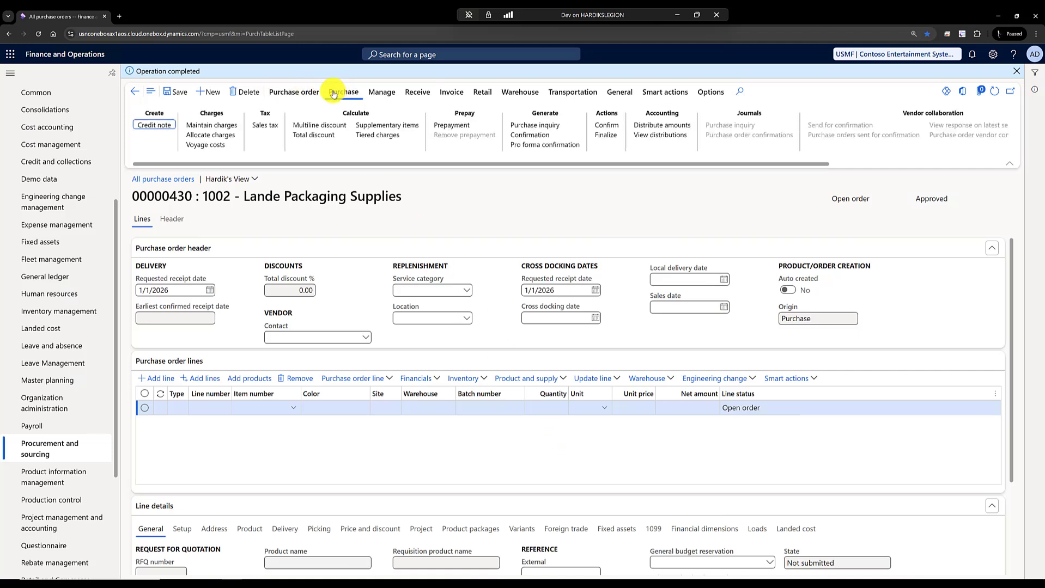
left_click(144, 126)
left_click(248, 257)
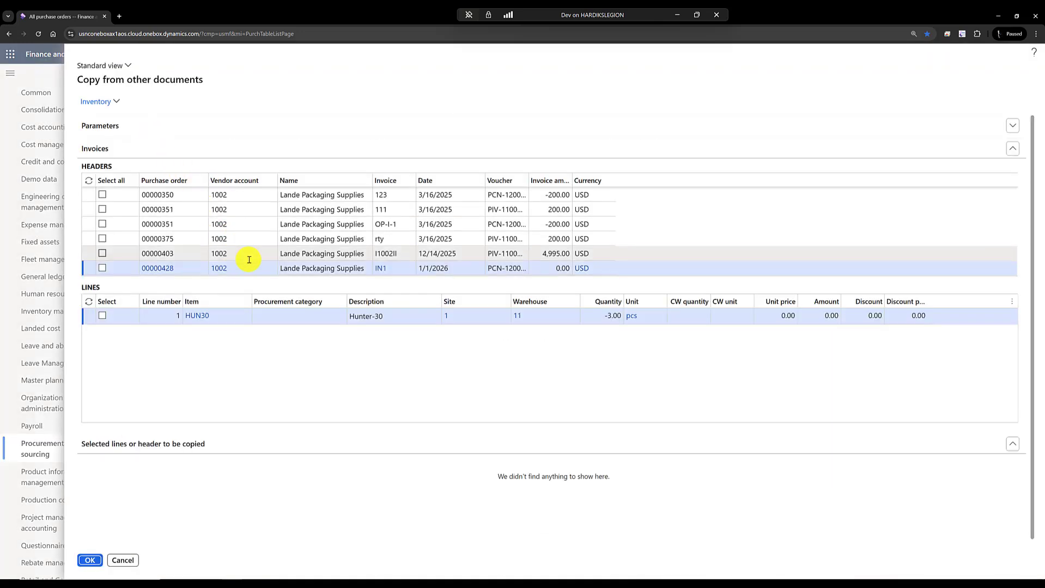
left_click(102, 253)
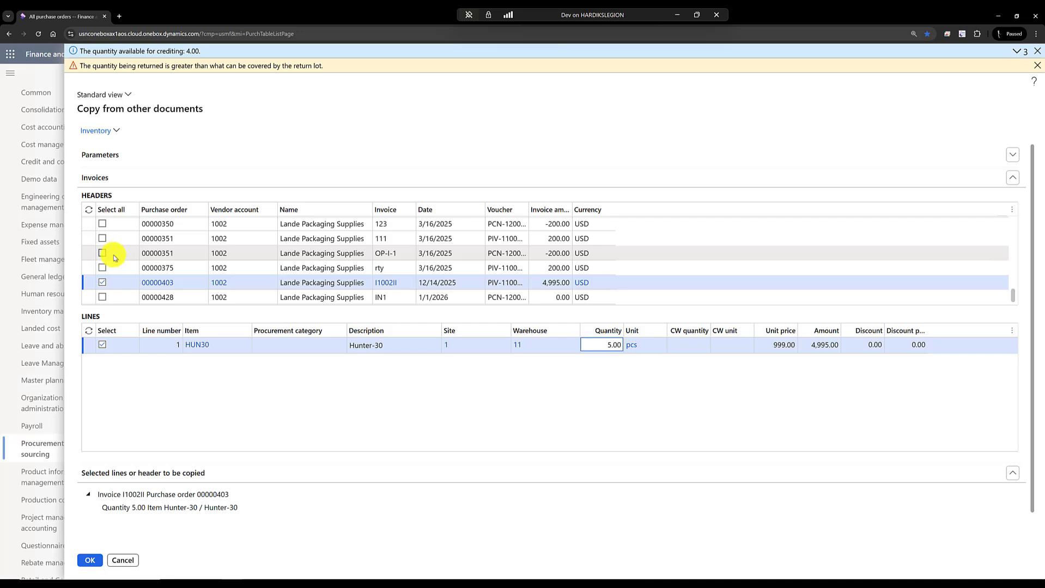
- Set the HUN30 invoice line's quantity to 1 and copy the selected line into the purchase order
left_click(602, 344)
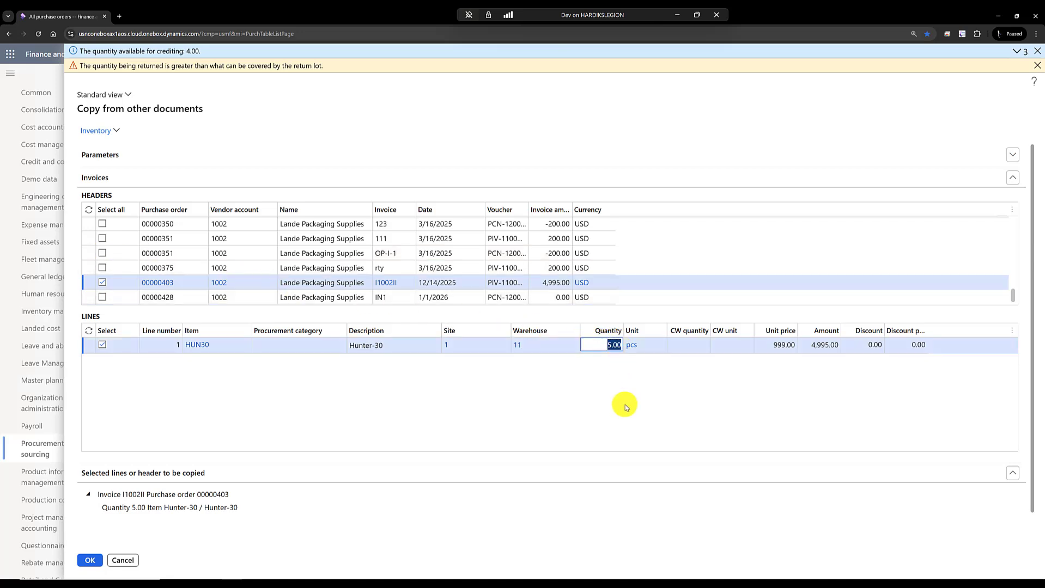
type("1")
key("Tab")
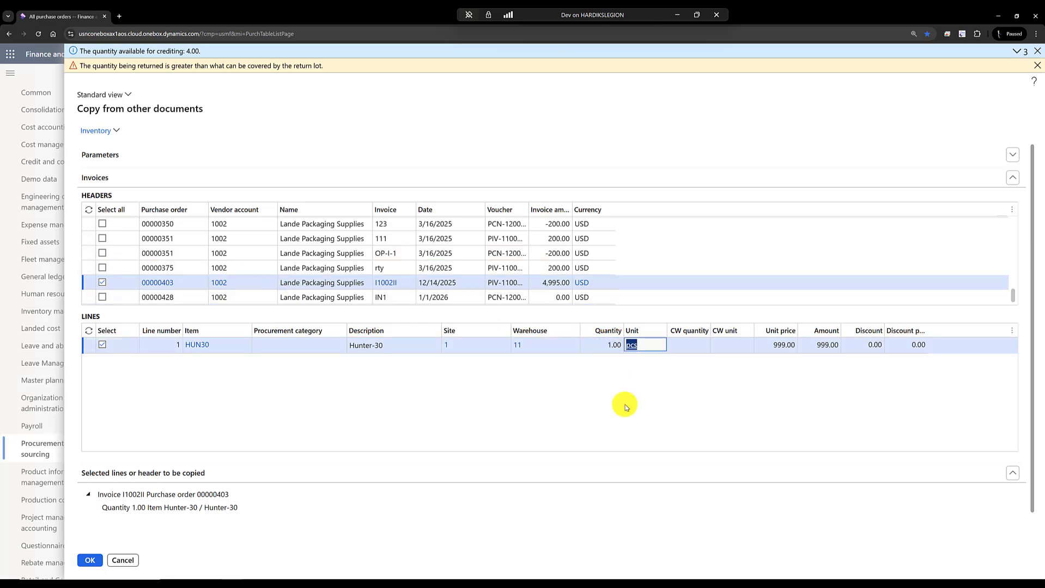
left_click(87, 560)
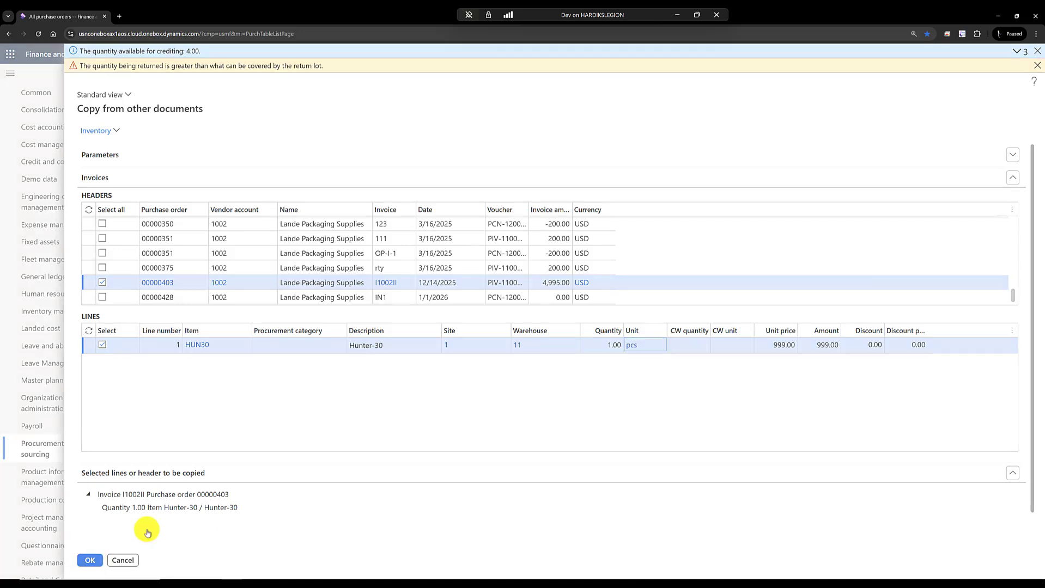